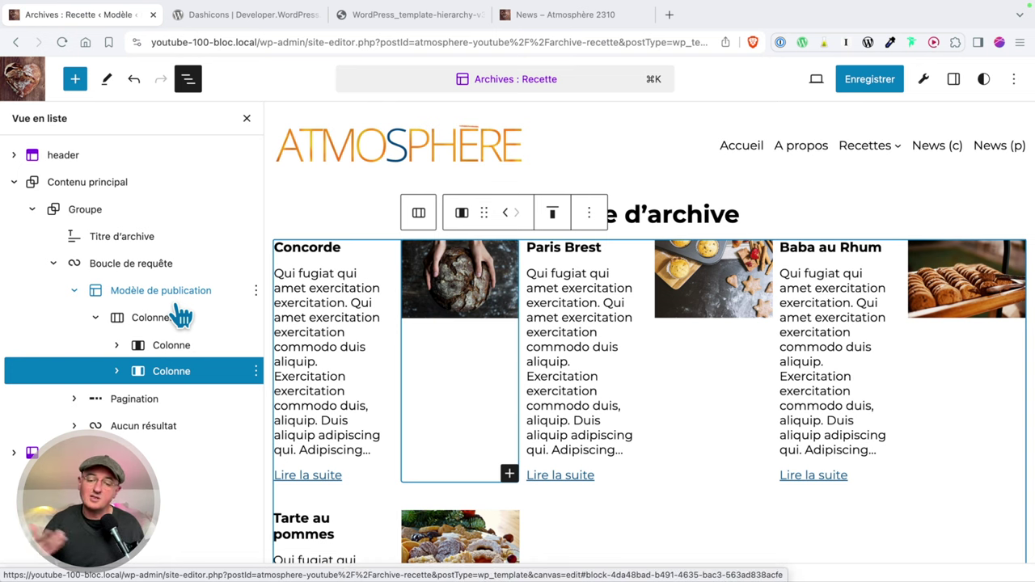
- Check the News category page and the Recettes submenu in the site's front-end navigation
click(565, 15)
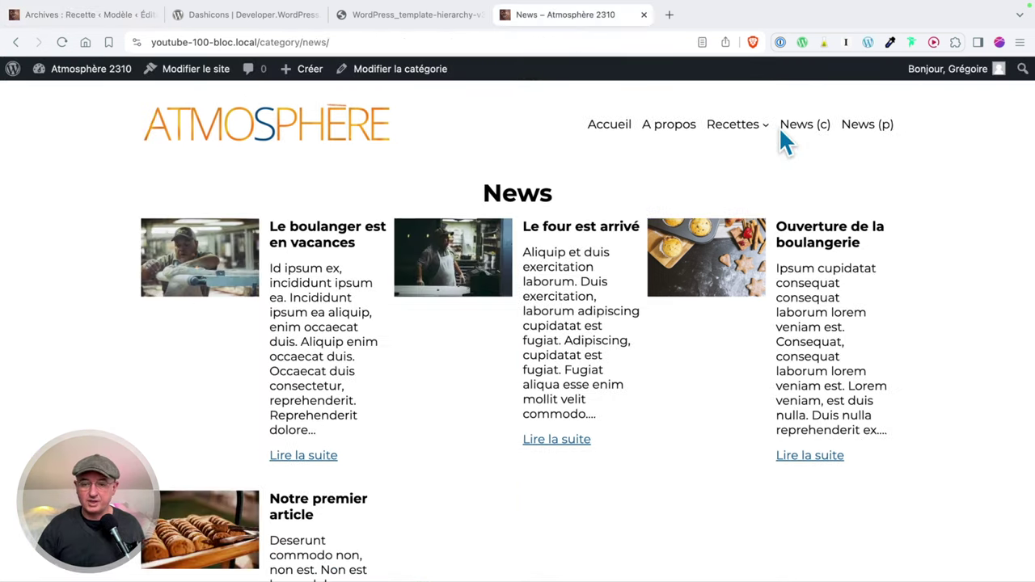
click(756, 128)
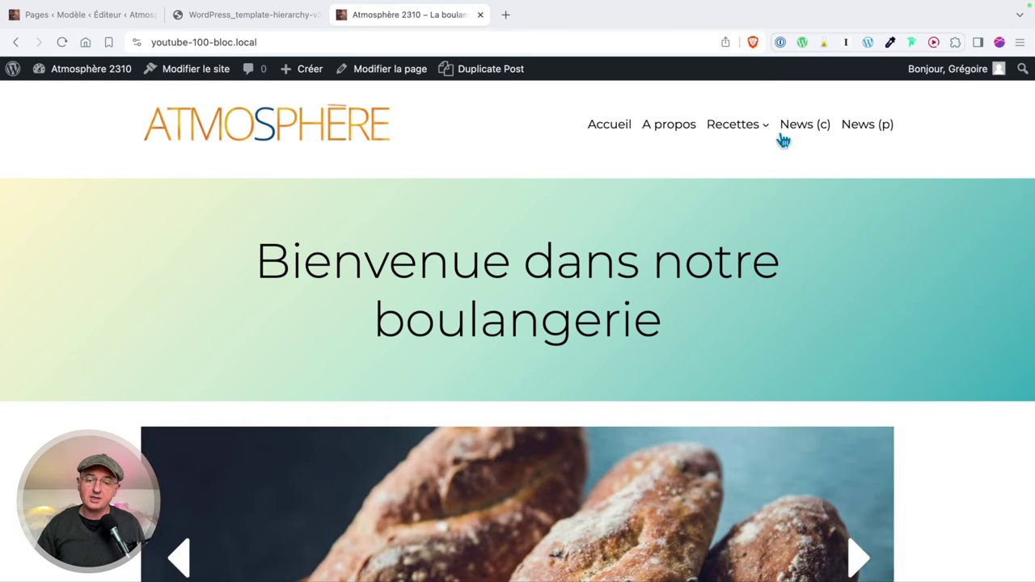
mouse_move(724, 134)
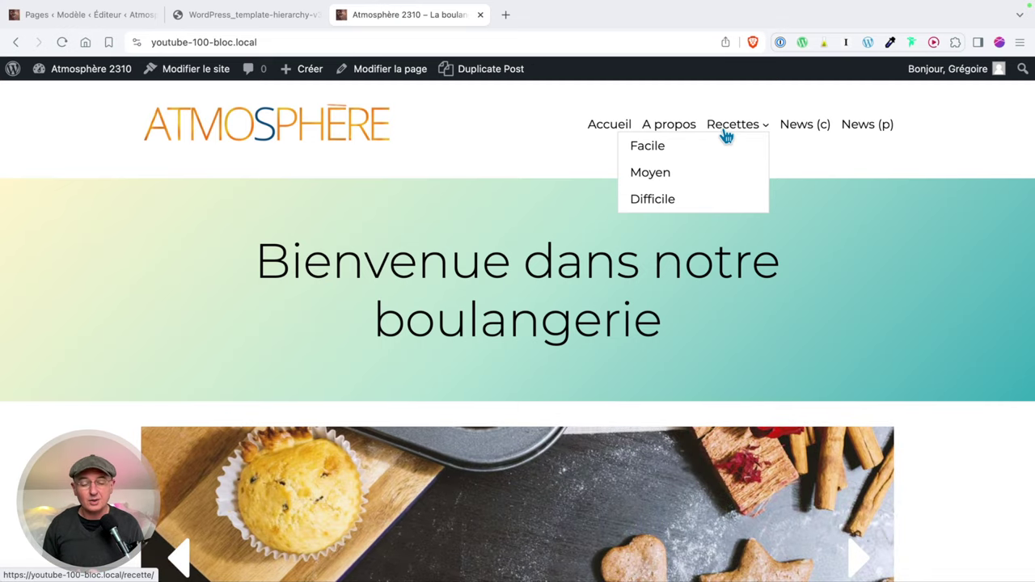
- Open the ACF field groups list from the WordPress dashboard and check the Données de la recette group's location
key(super+1)
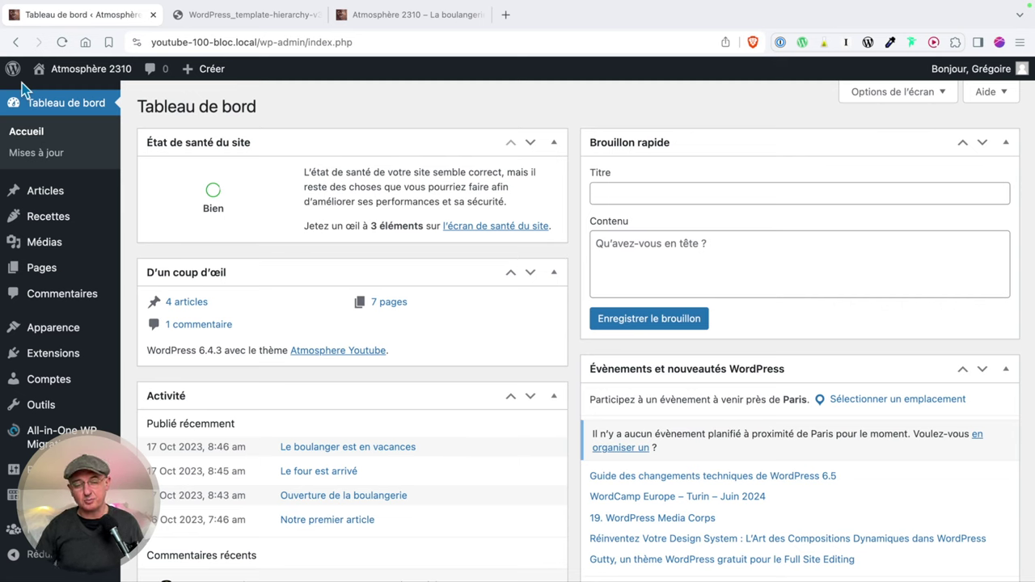
mouse_move(50, 229)
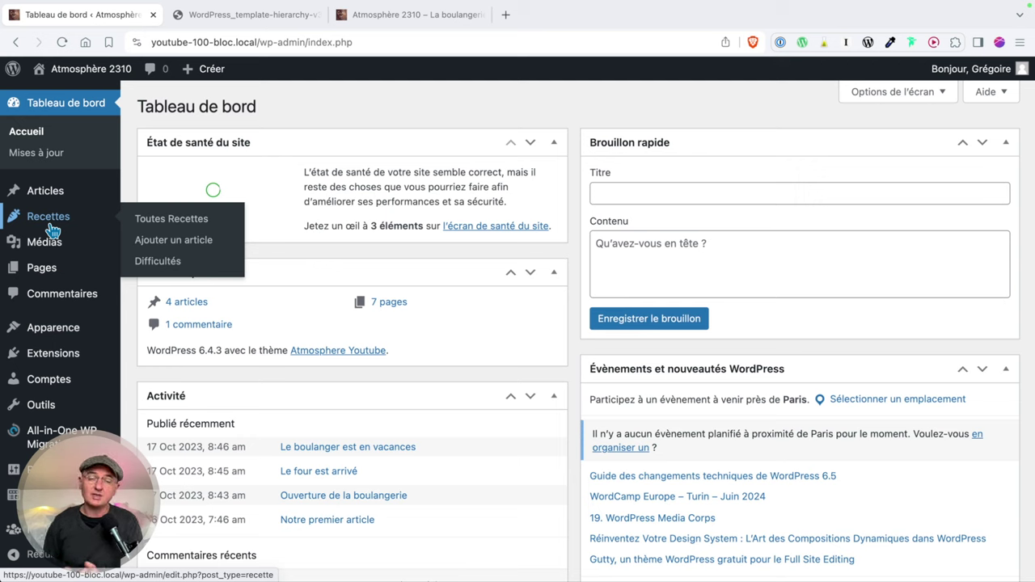
mouse_move(41, 495)
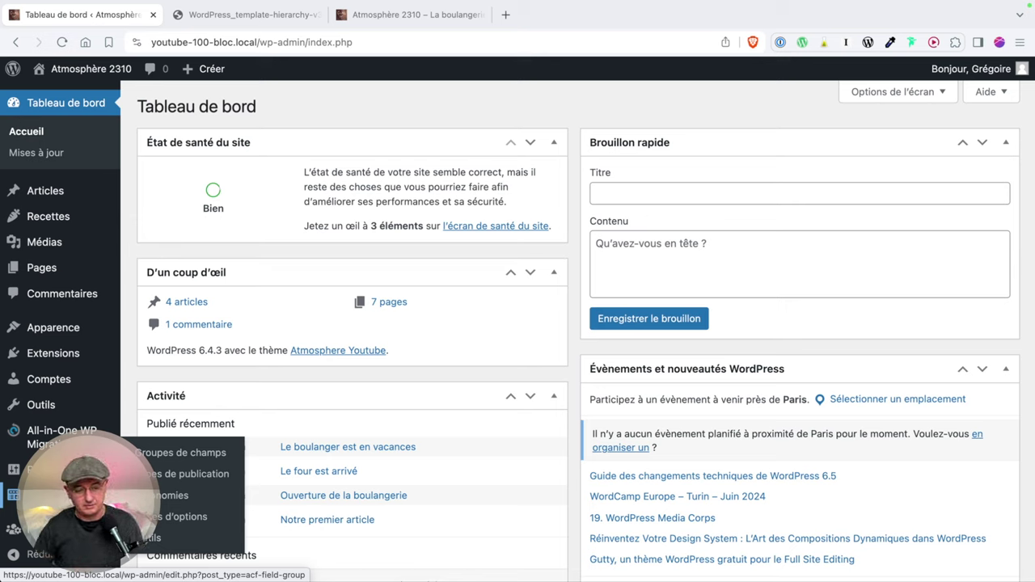
click(154, 495)
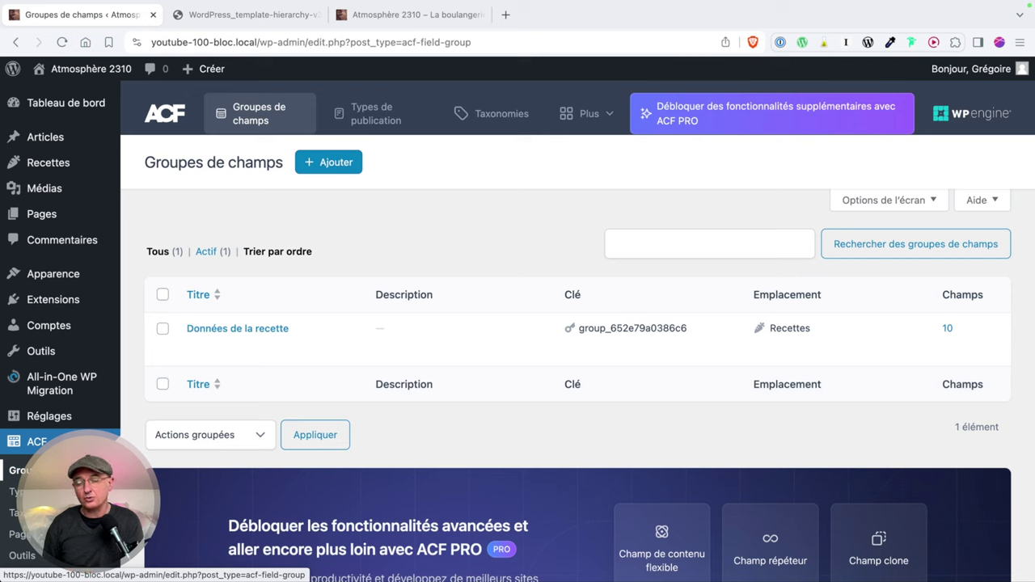
mouse_move(224, 337)
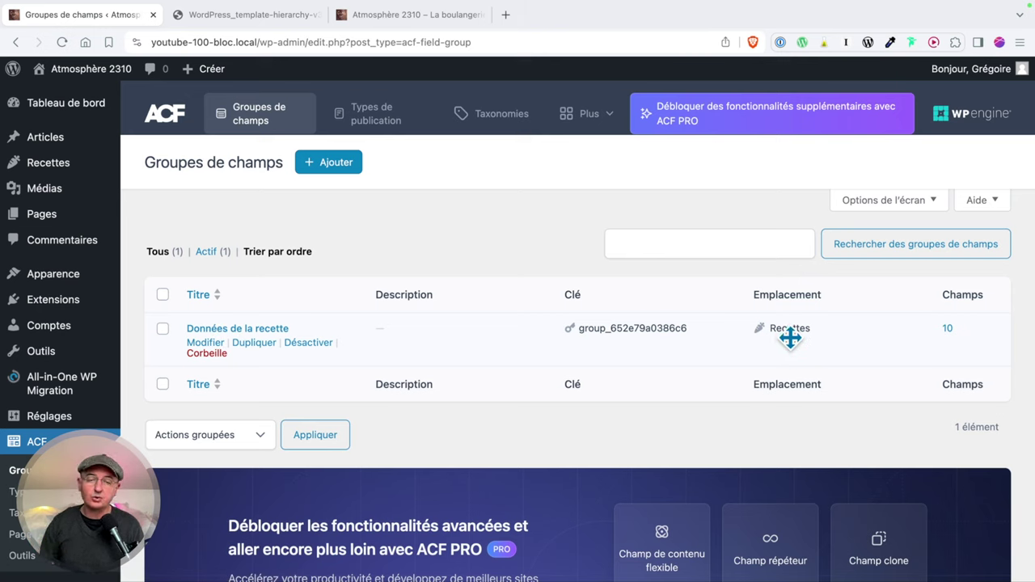
- Open the Recettes post type for editing from the ACF post types list
click(375, 113)
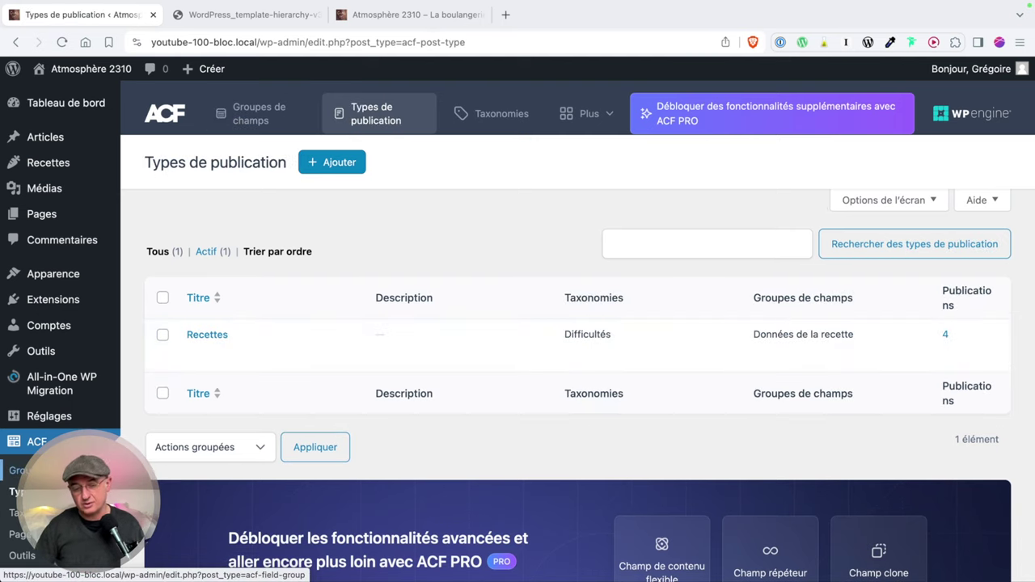
mouse_move(10, 424)
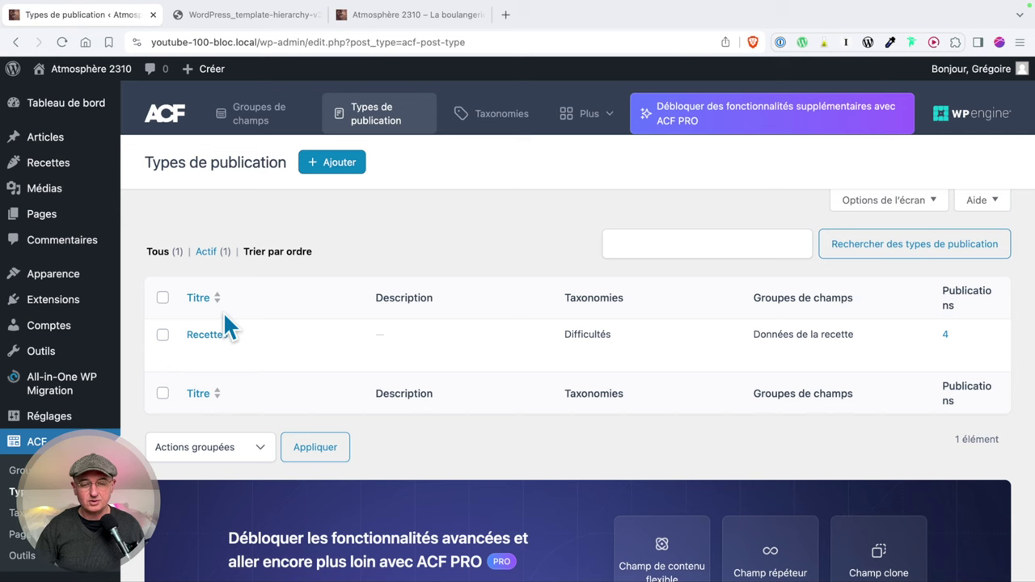
click(219, 338)
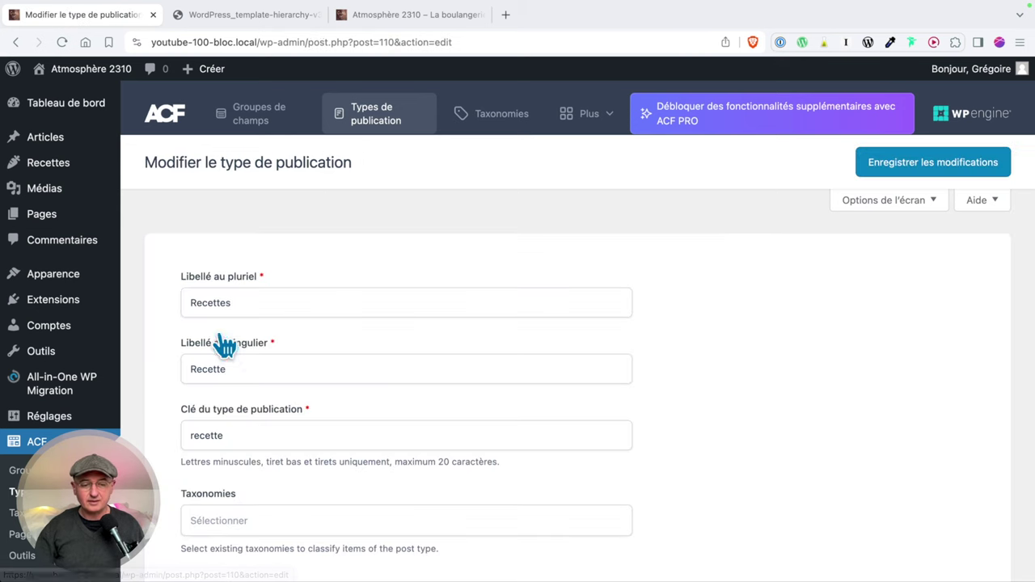
- Review the Recettes post type's labels, key, advanced configuration switch and available taxonomies without changing any of them
scroll(806, 340, down, 5)
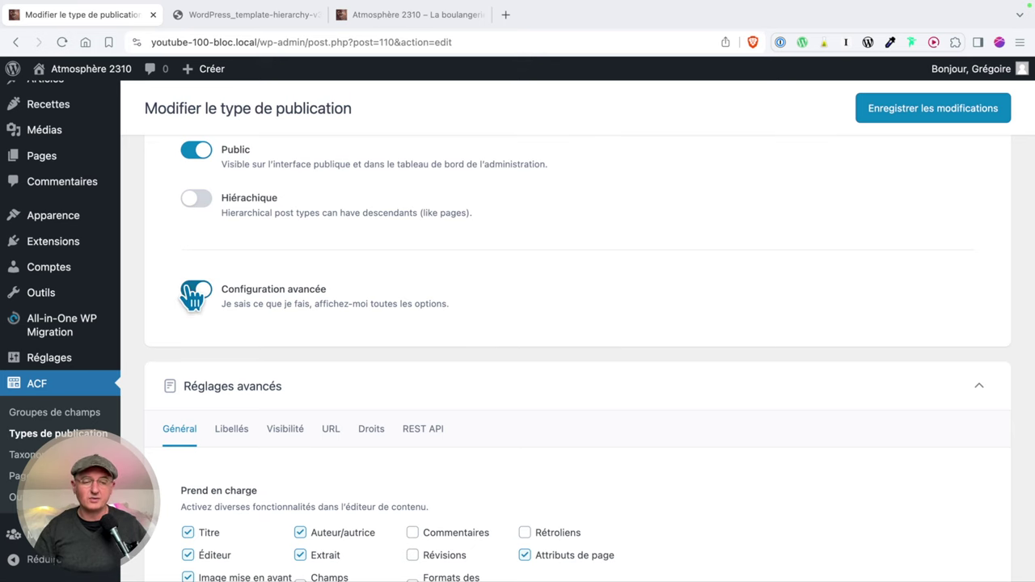
scroll(283, 302, up, 5)
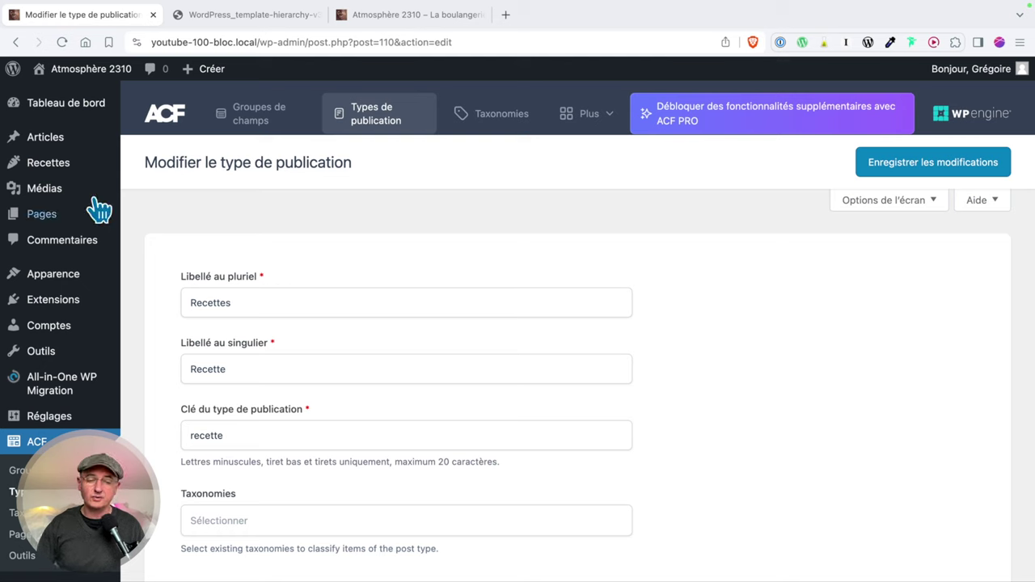
mouse_move(87, 203)
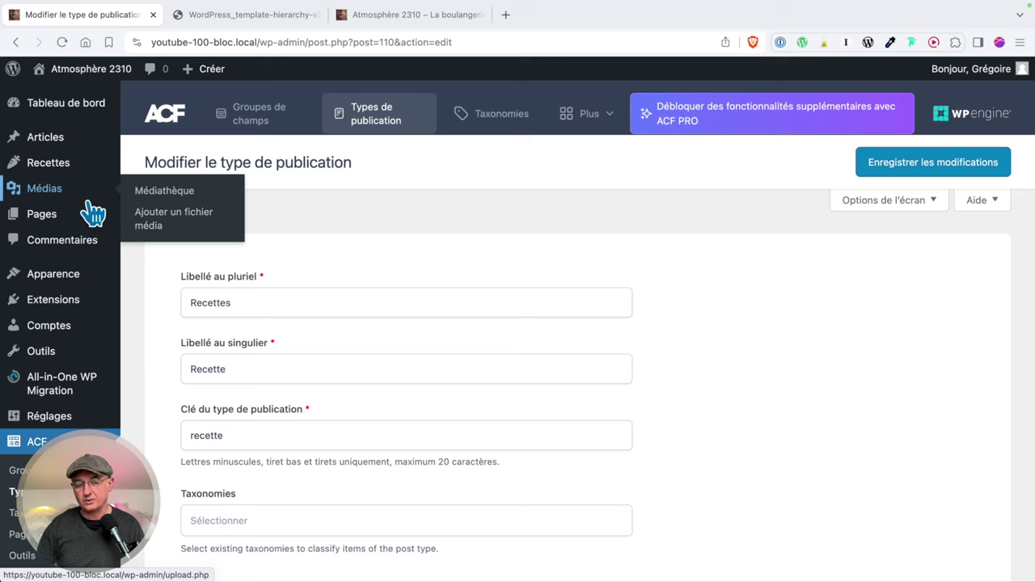
scroll(516, 432, down, 1)
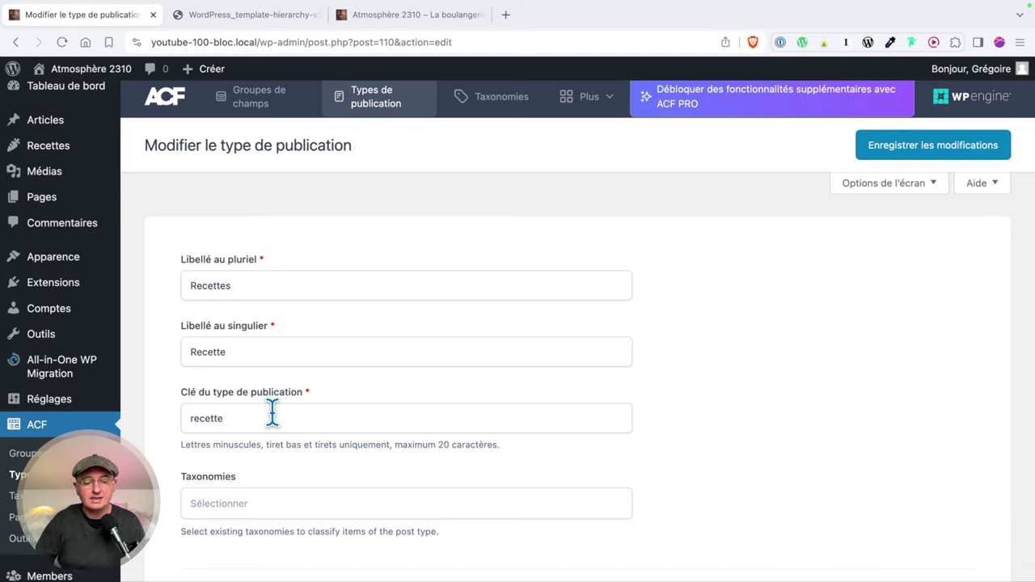
scroll(272, 413, down, 2)
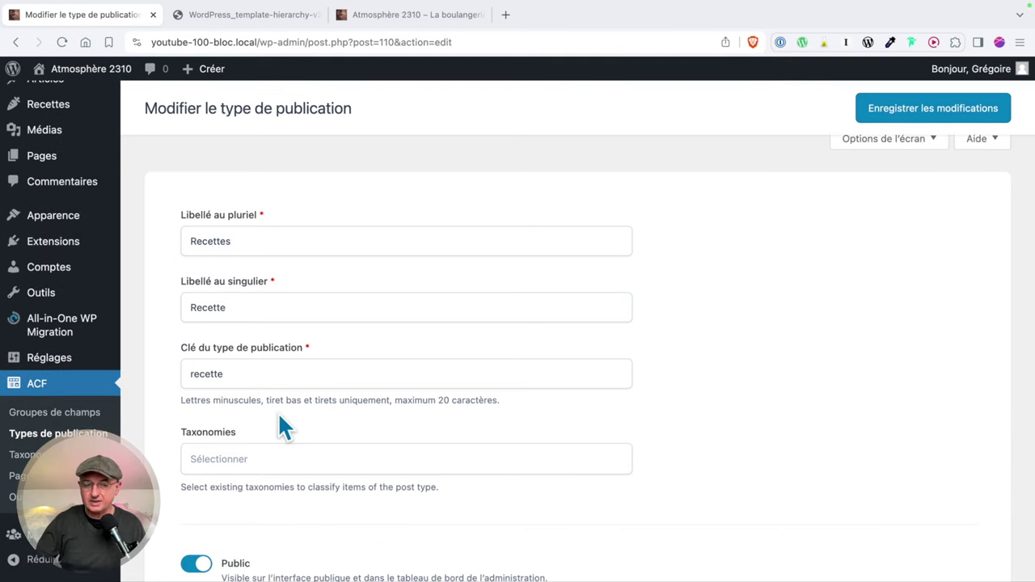
click(288, 457)
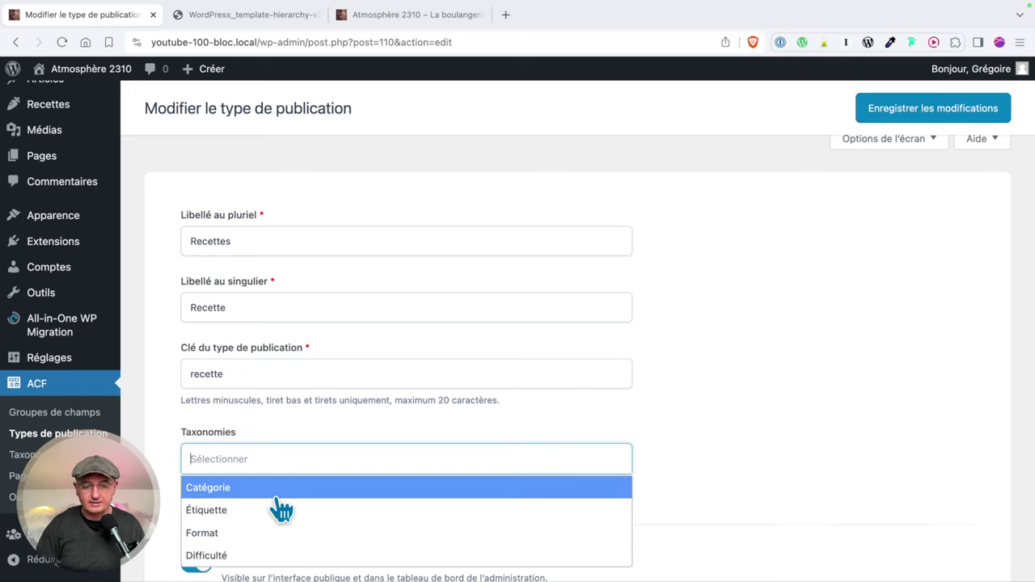
click(708, 462)
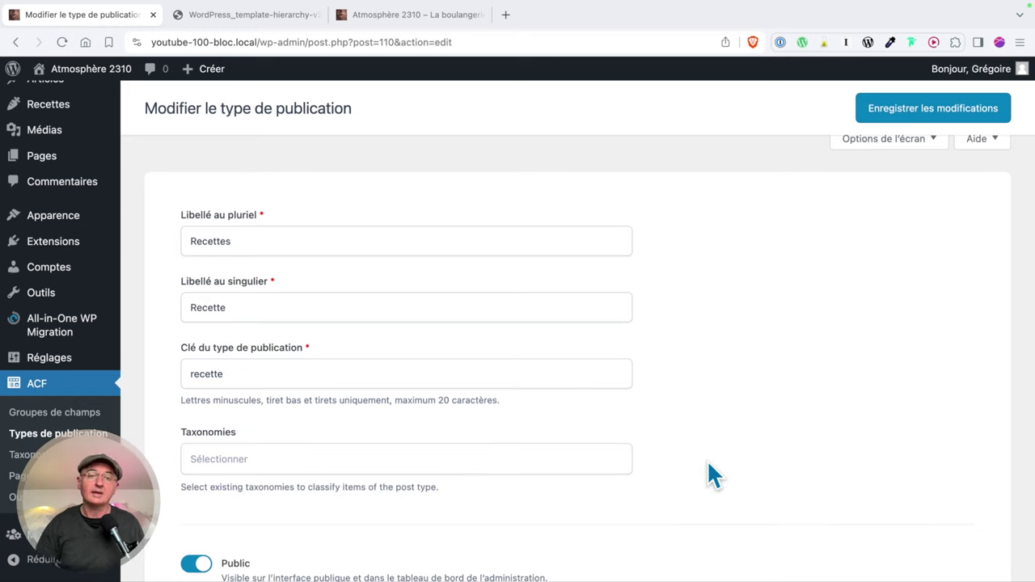
- Examine which editor features the Recettes post type supports in its general advanced settings
scroll(707, 460, down, 5)
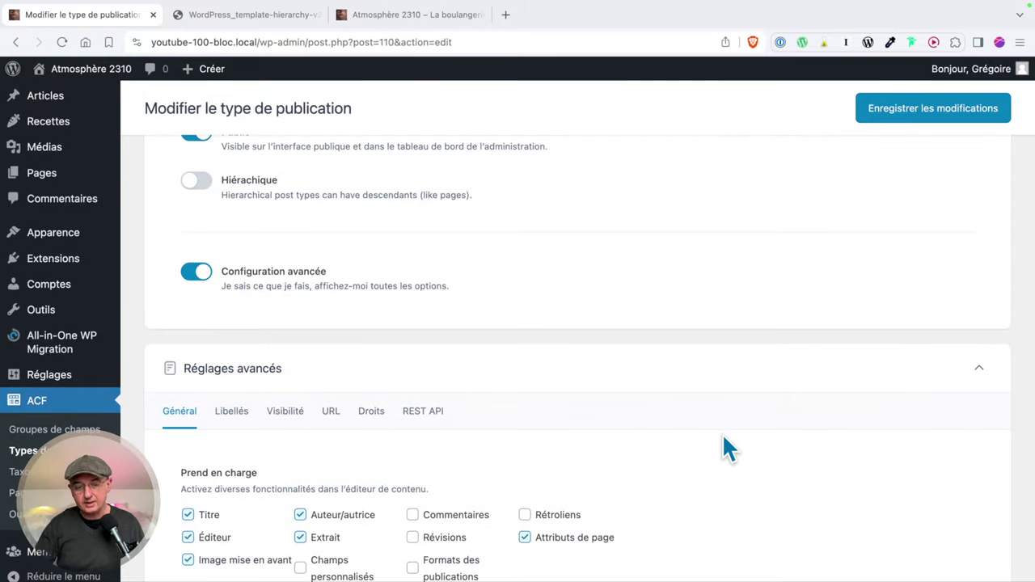
scroll(722, 430, down, 1)
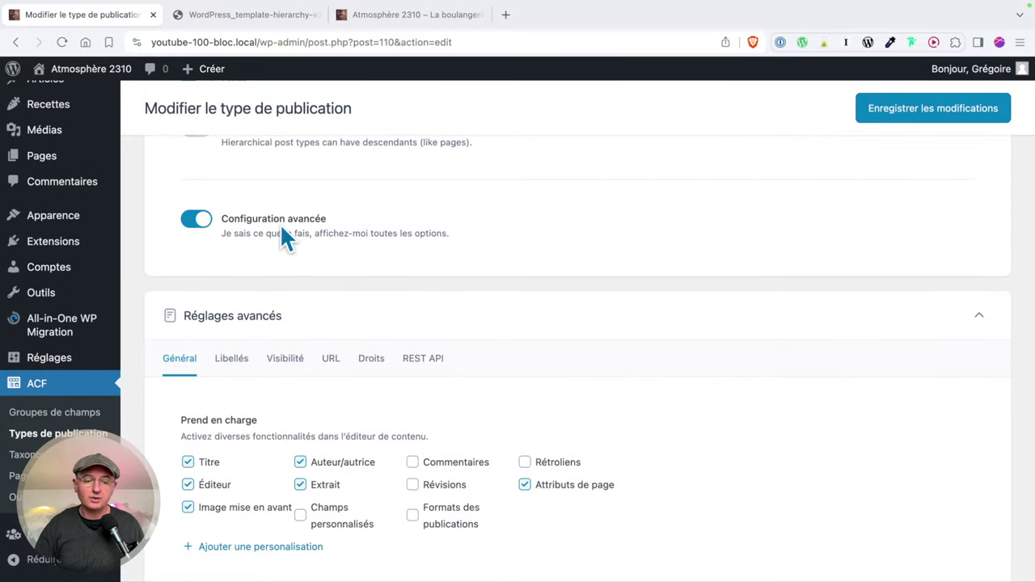
scroll(242, 210, down, 1)
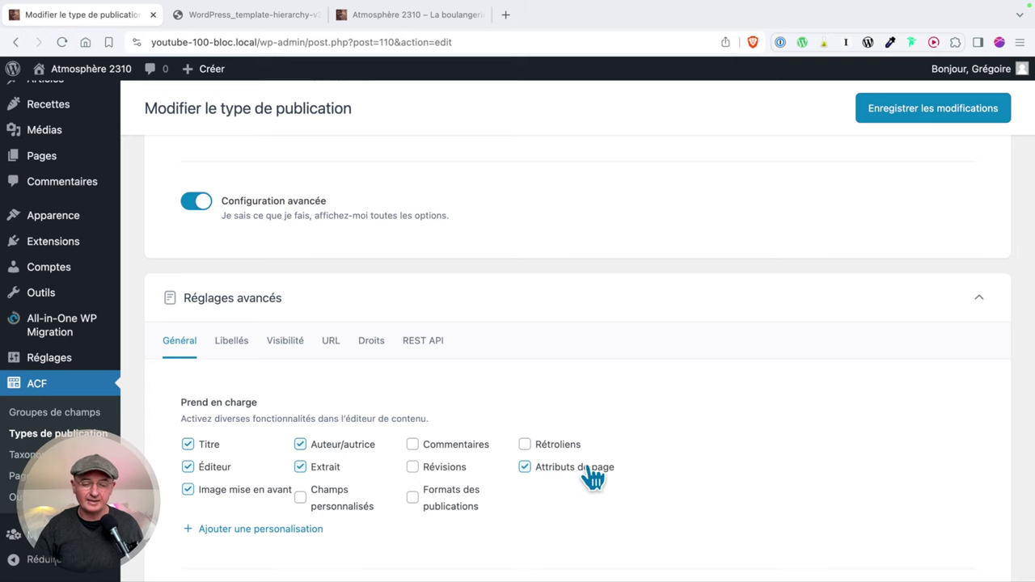
scroll(243, 274, down, 2)
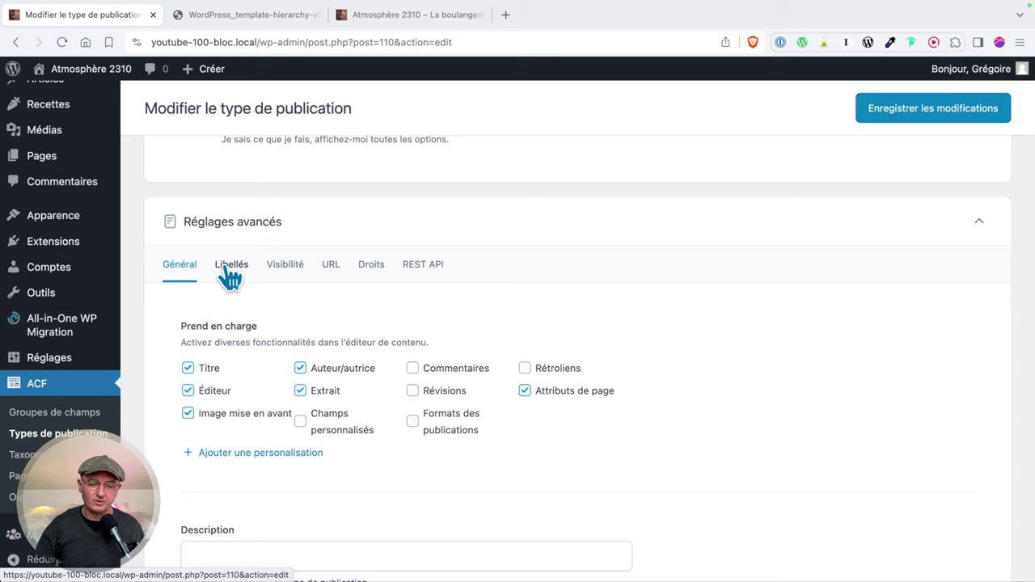
- Change the post type's "Tous les éléments" label to "Toutes les Recettes"
click(231, 275)
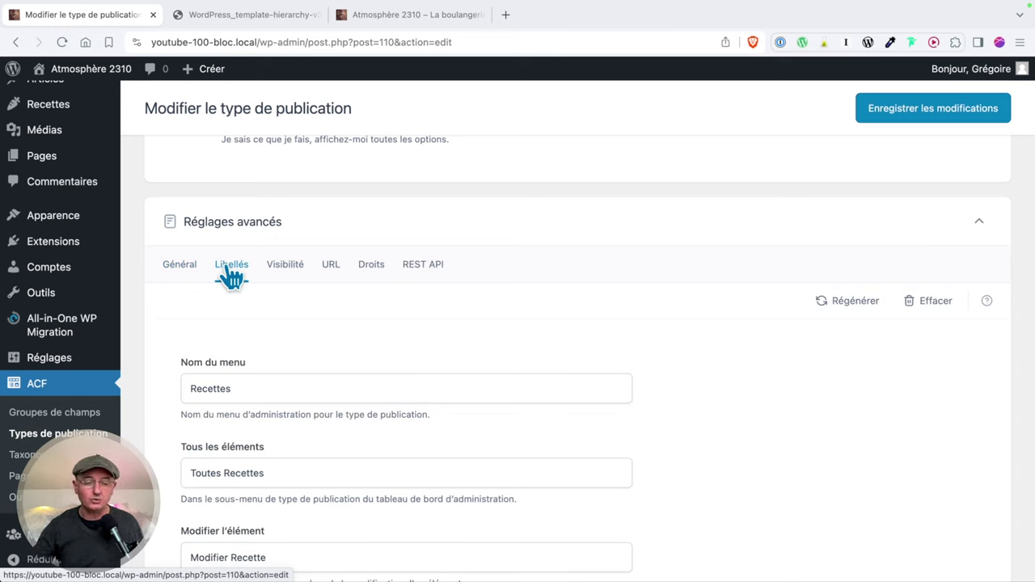
scroll(291, 380, down, 1)
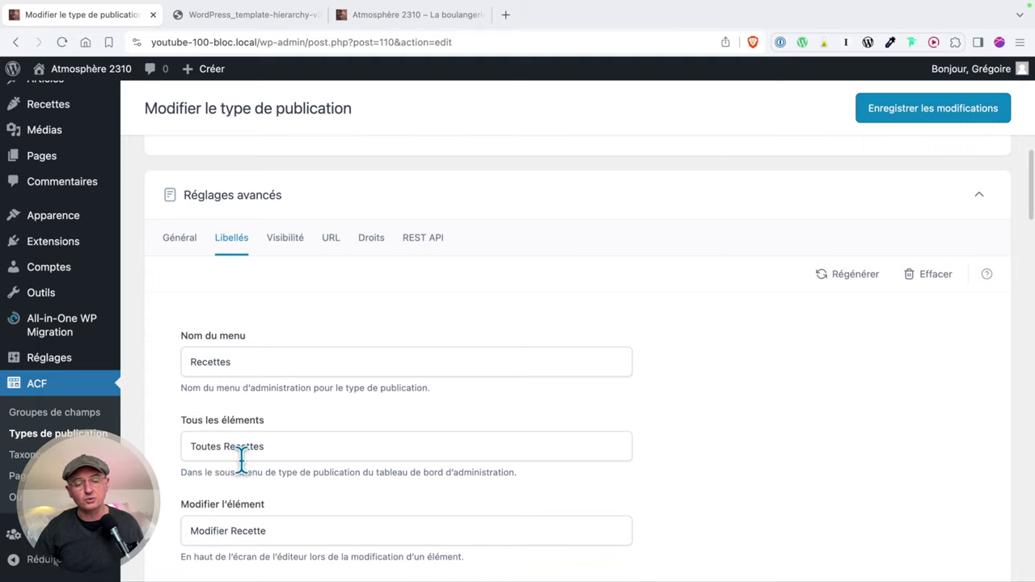
click(223, 447)
text(les)
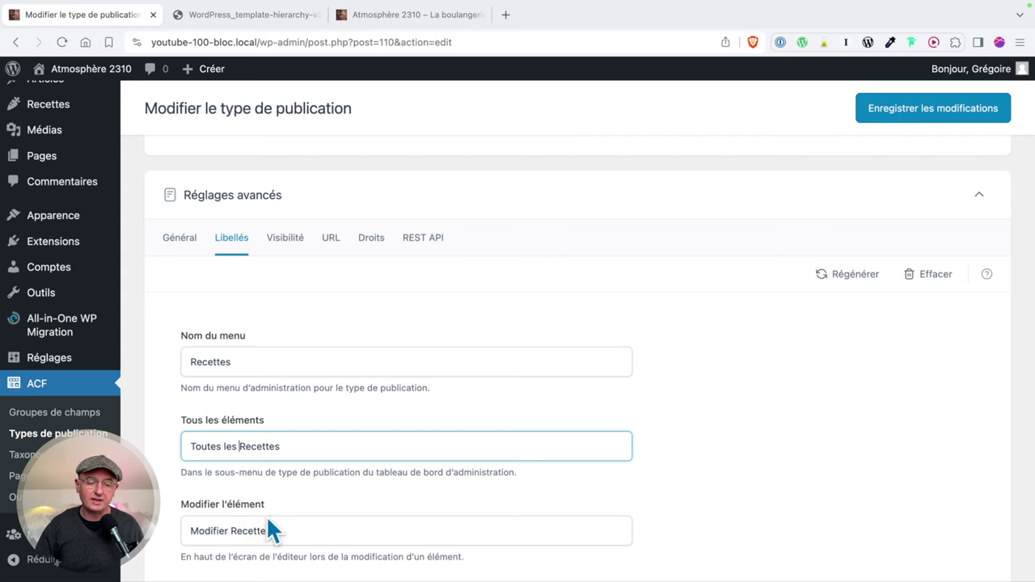
- Examine the post type's visibility settings, comparing its menu position and icon with the Recettes entry in the admin menu
click(289, 236)
scroll(377, 351, down, 3)
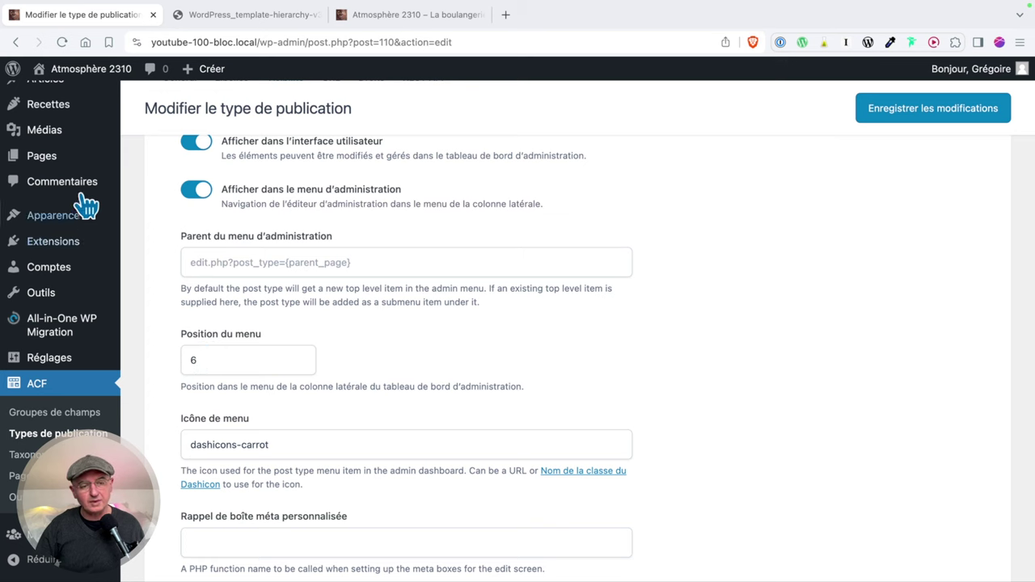
mouse_move(55, 123)
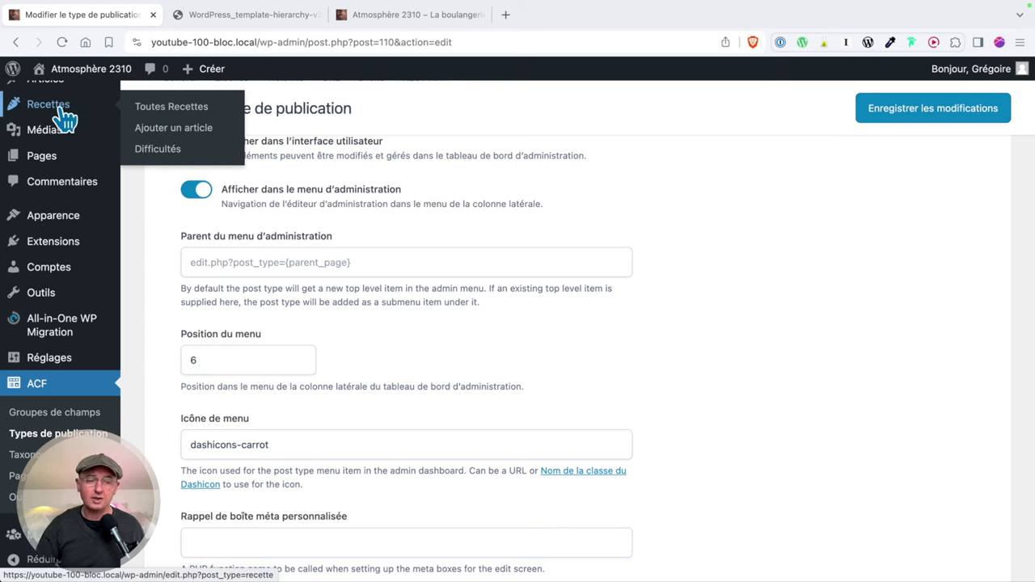
scroll(64, 120, up, 1)
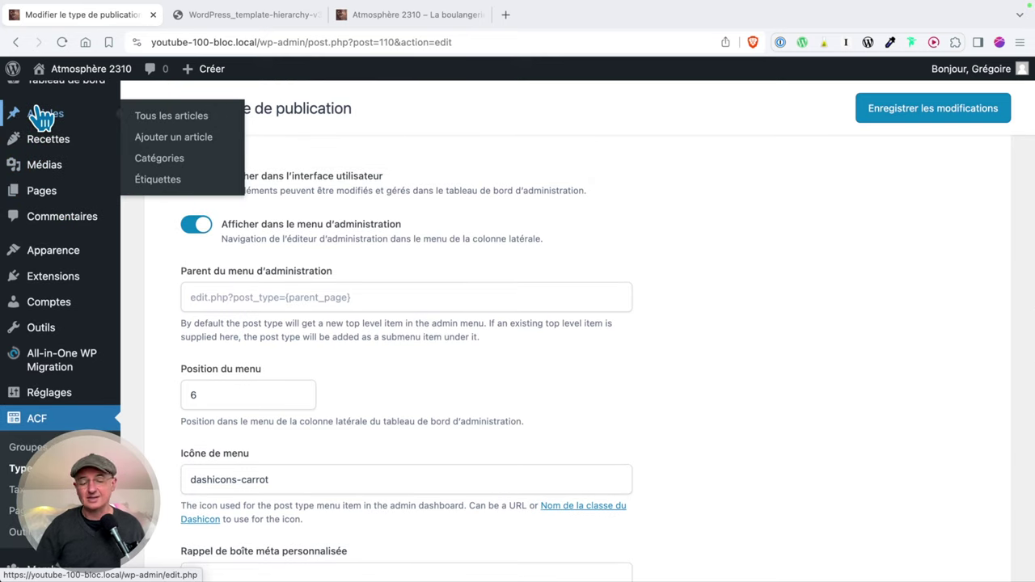
mouse_move(57, 147)
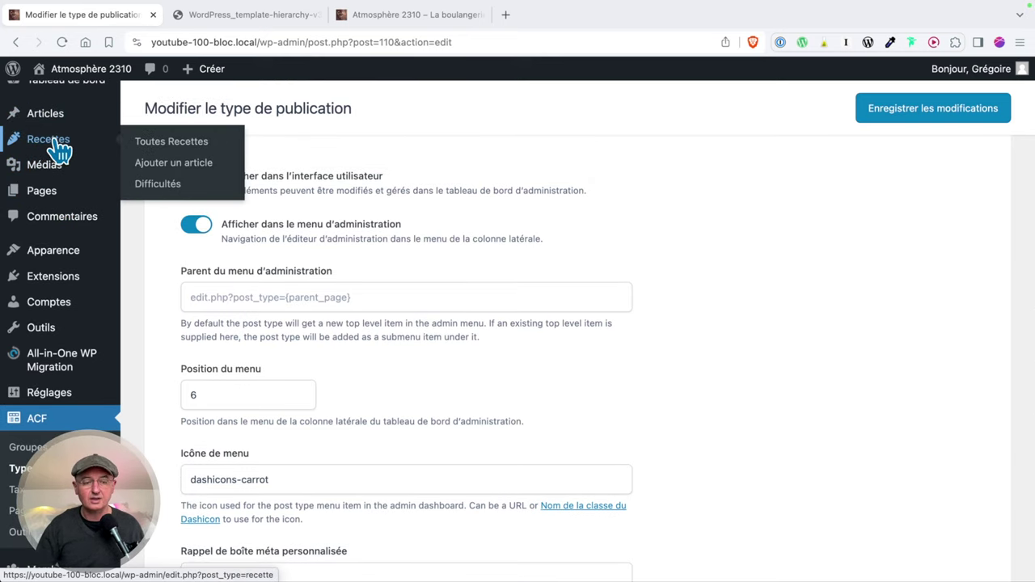
scroll(300, 289, down, 2)
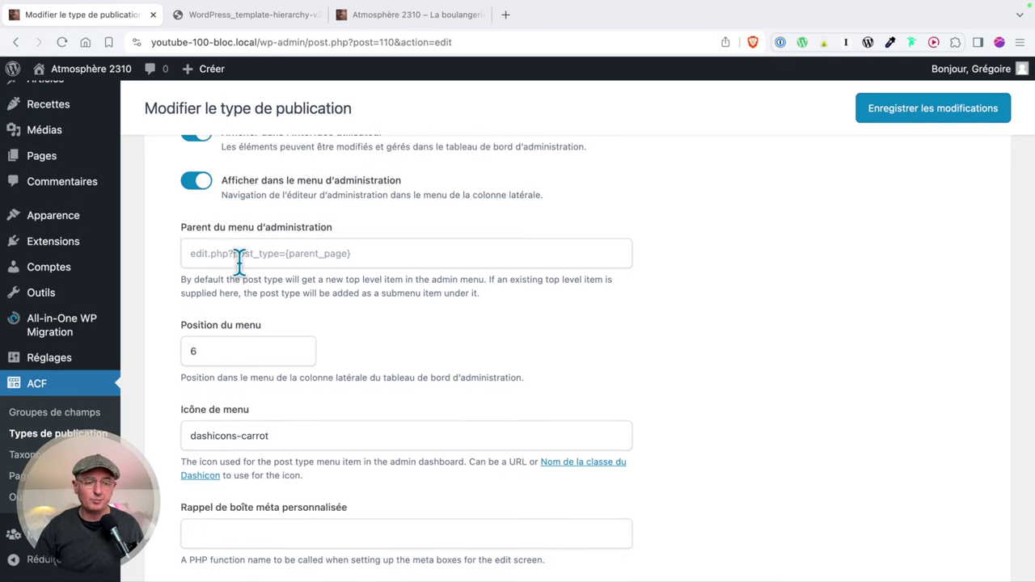
scroll(101, 200, up, 1)
scroll(101, 200, up, 1)
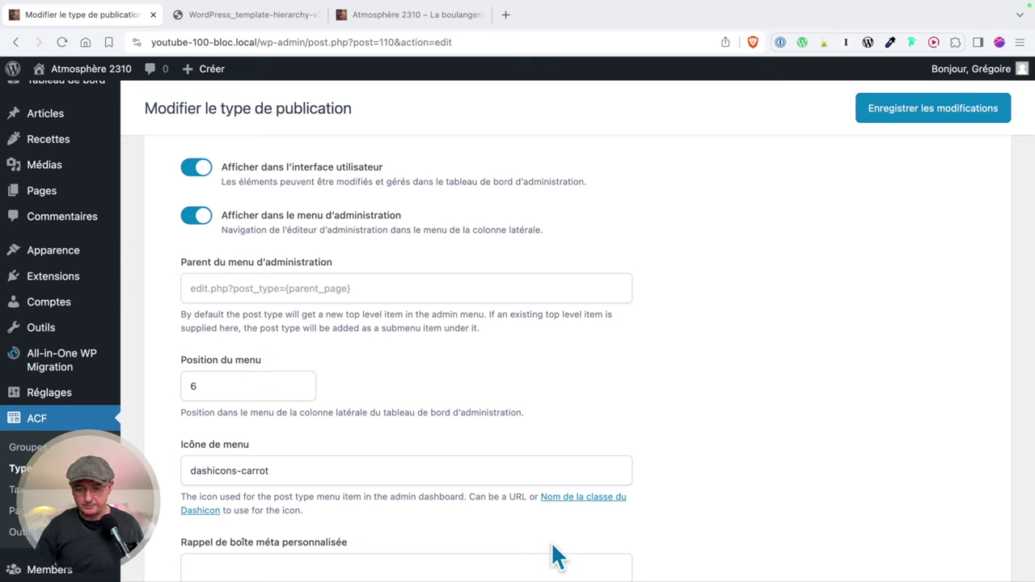
- Open the Dashicons reference, choose the status icon under Post Formats and select its class name dashicons-format-status
click(577, 502)
click(303, 15)
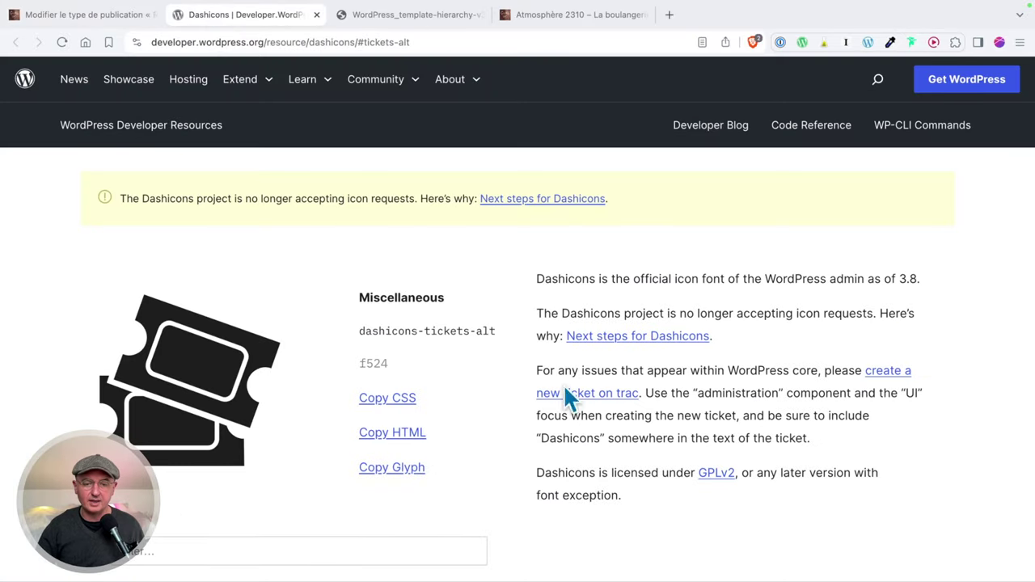
scroll(558, 378, down, 3)
scroll(565, 382, down, 10)
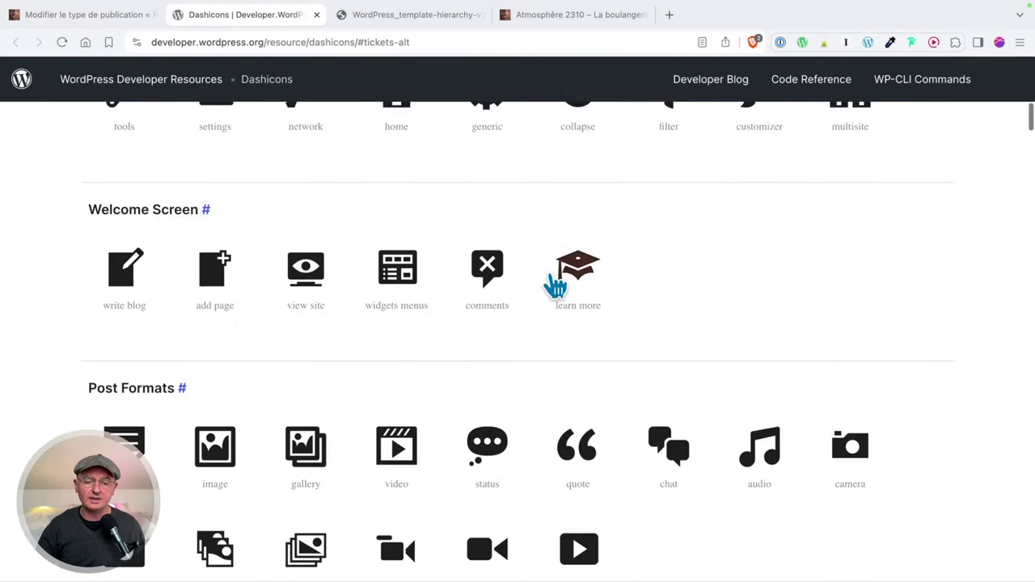
click(487, 447)
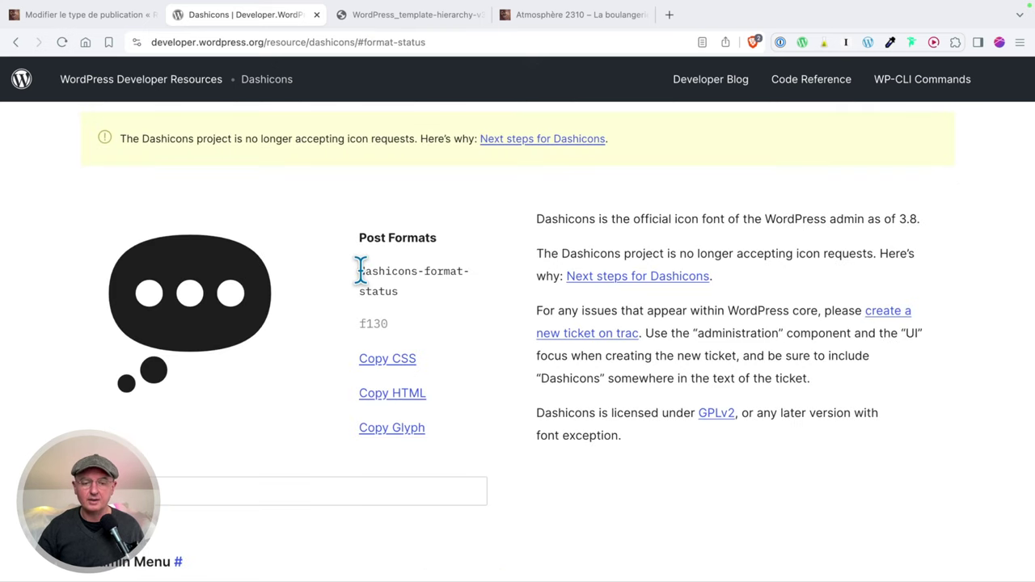
drag(361, 271, 410, 311)
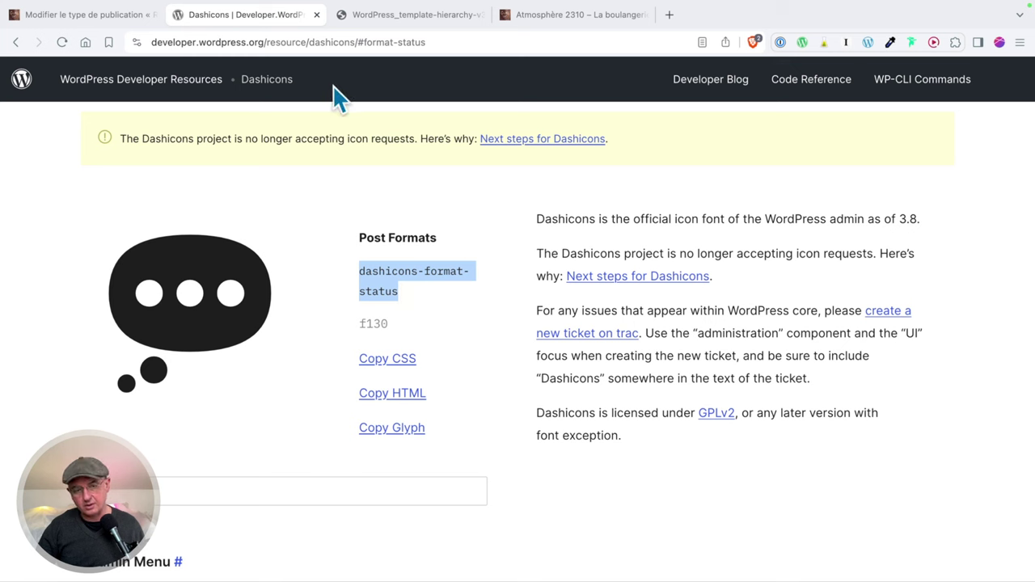
- Review the post type's archive URL settings against the public Recettes archive page, selecting the recette slug in that page's address
click(89, 14)
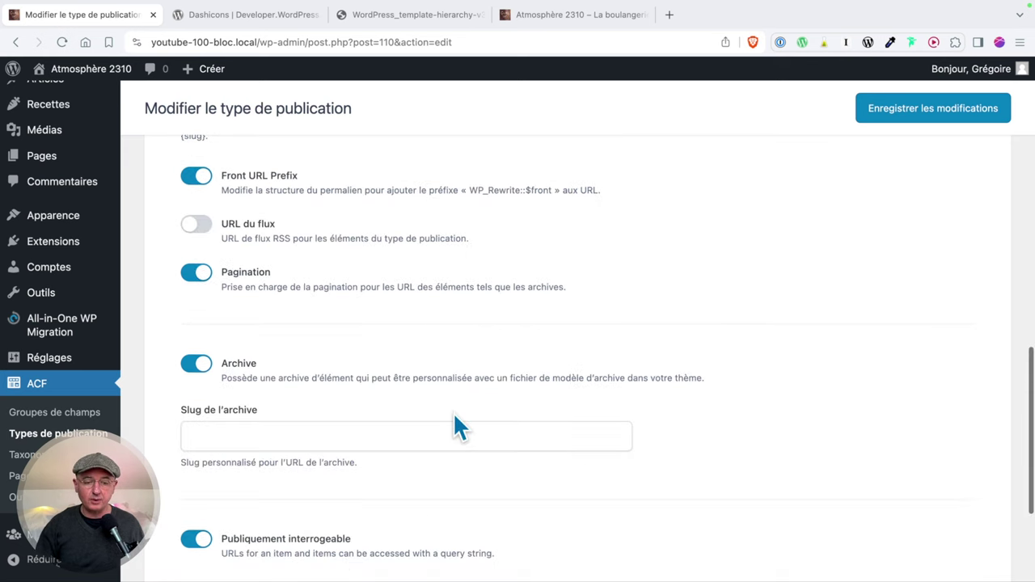
scroll(455, 416, down, 1)
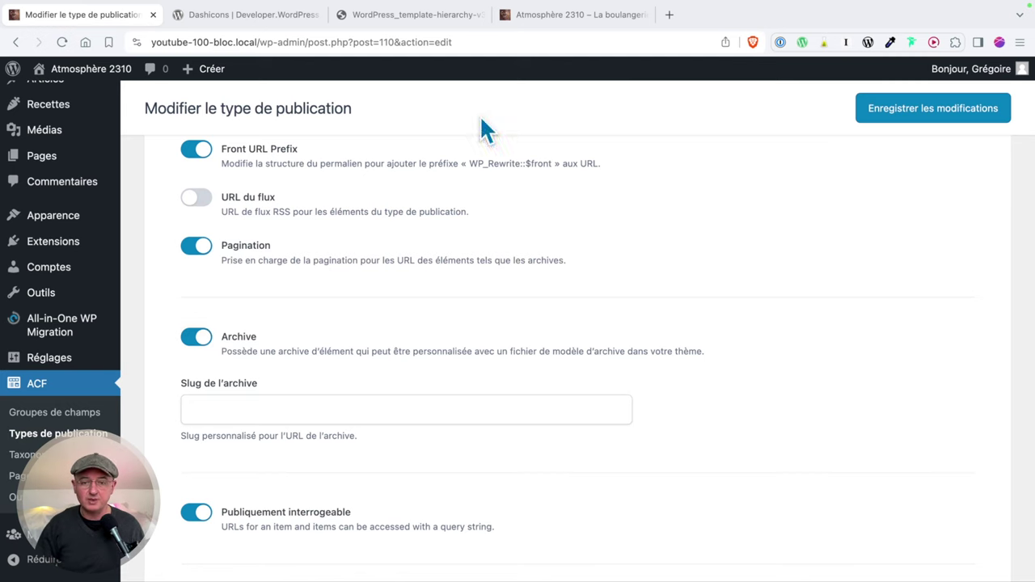
click(595, 24)
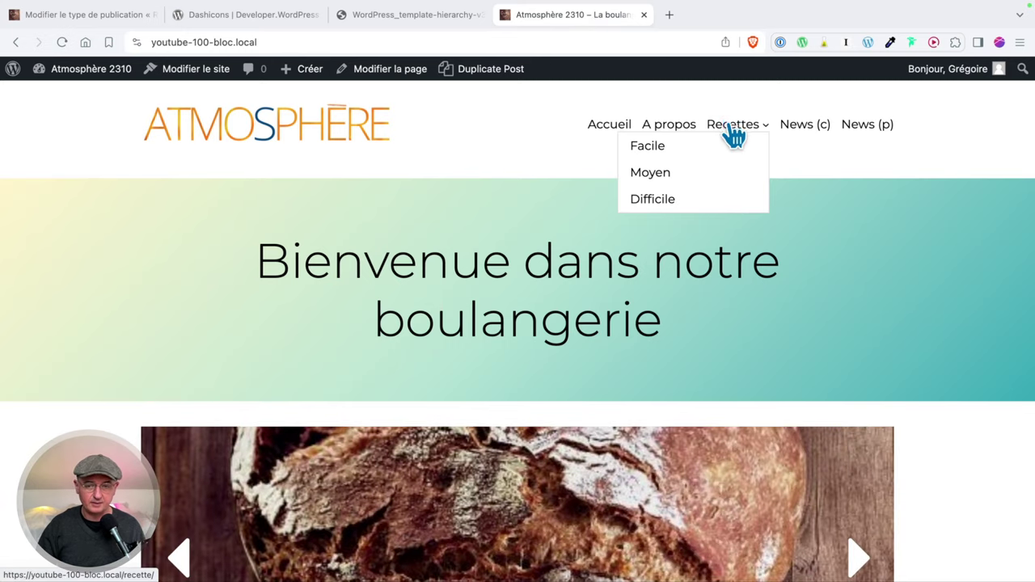
click(730, 128)
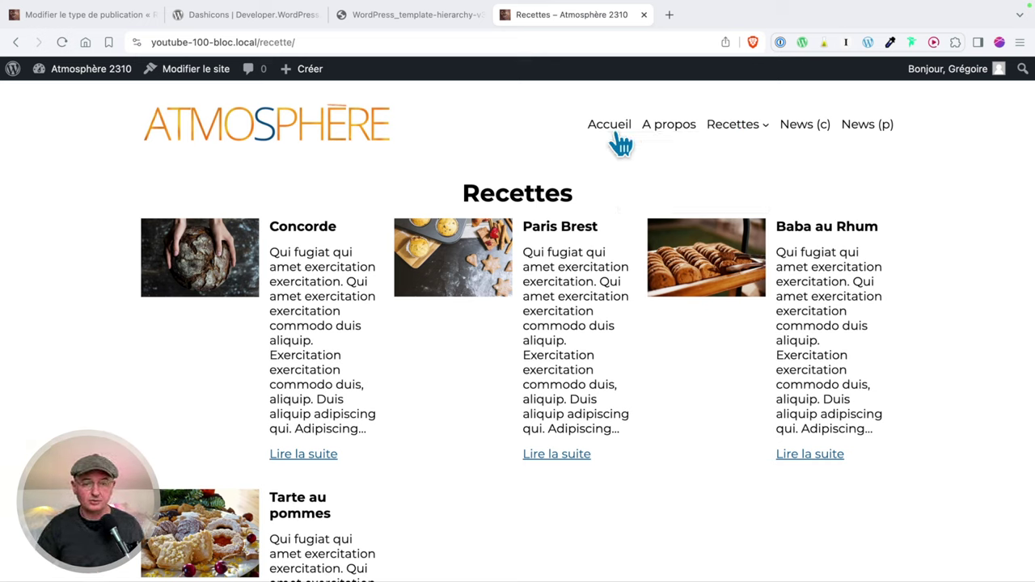
double_click(286, 44)
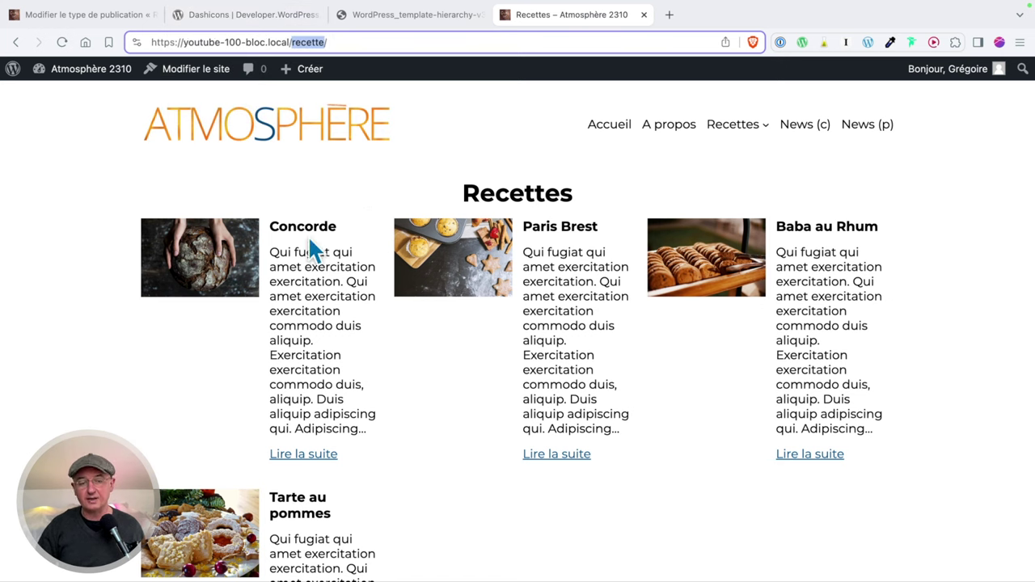
click(288, 469)
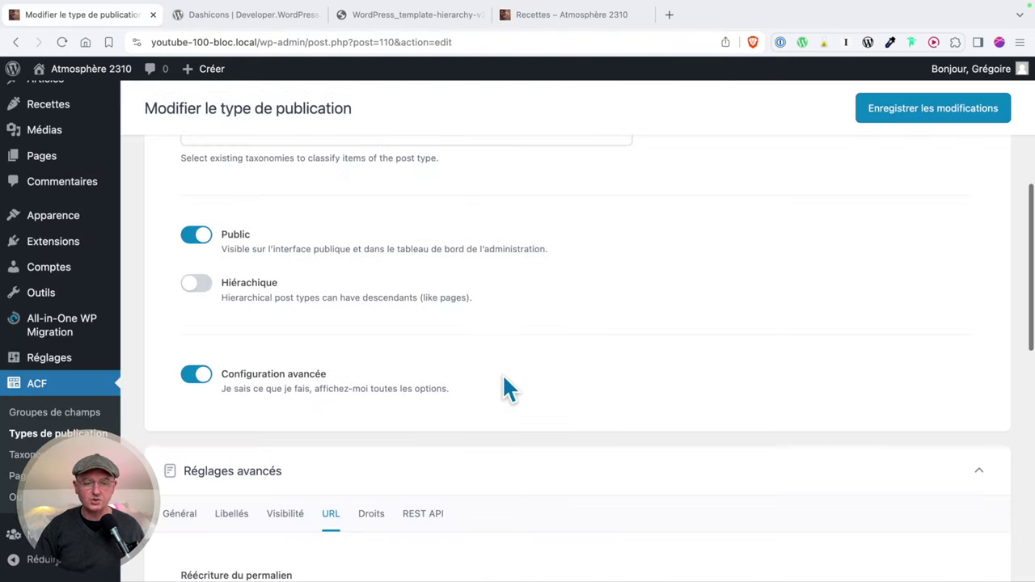
- Review the post type's permission and REST API settings and save the Recettes post type
scroll(503, 388, down, 3)
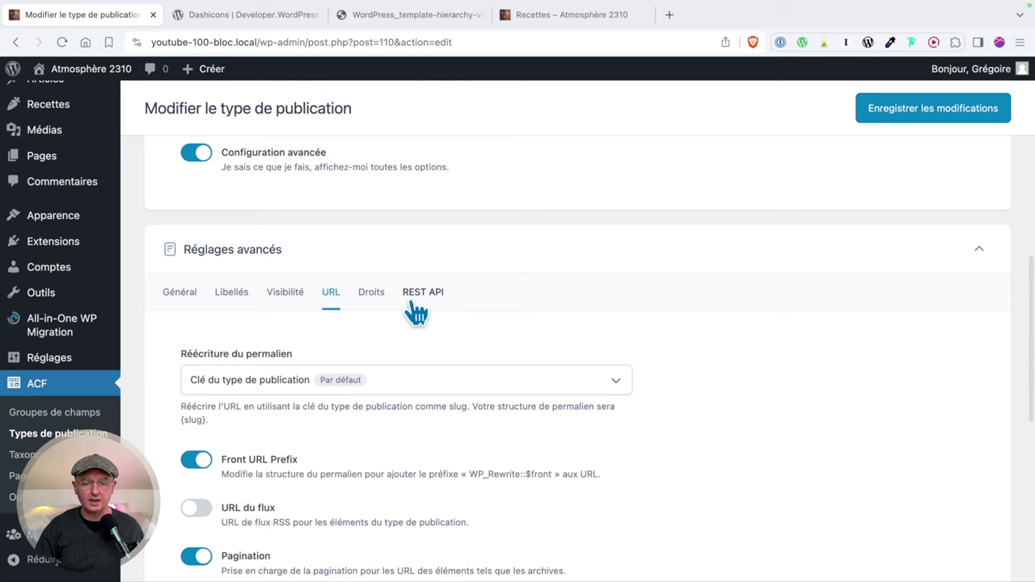
click(370, 296)
scroll(234, 416, down, 1)
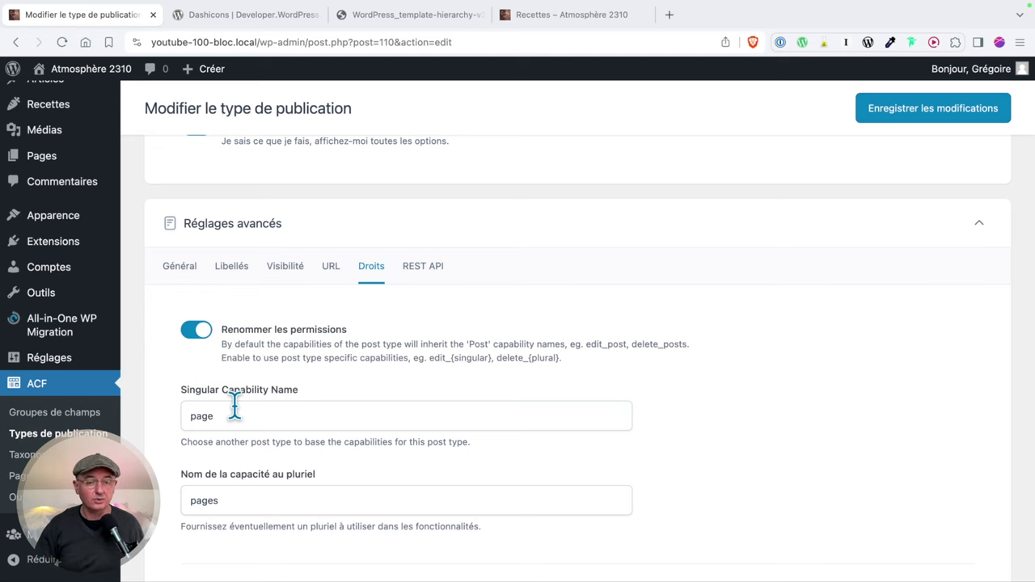
click(425, 270)
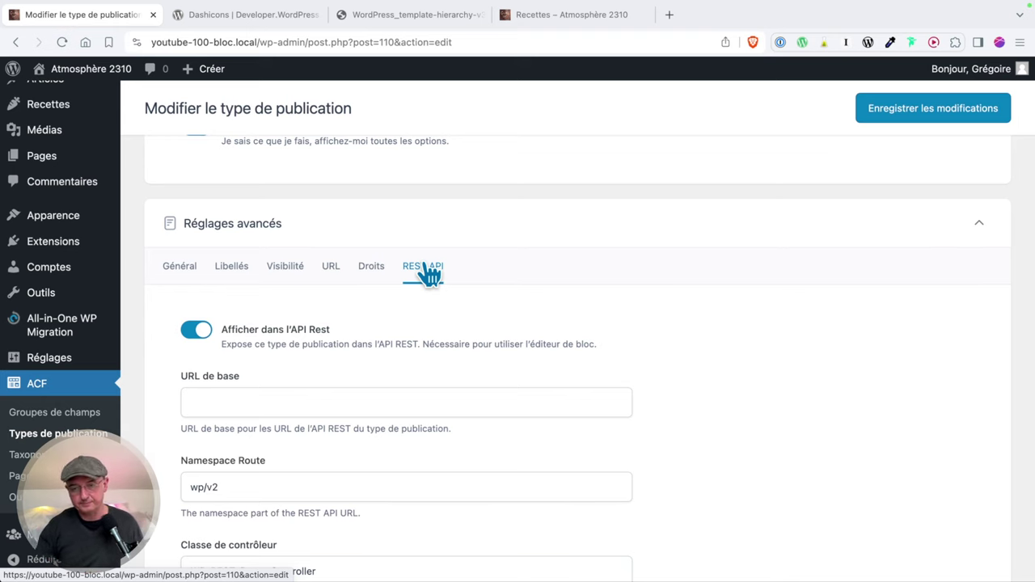
scroll(647, 243, up, 10)
click(931, 164)
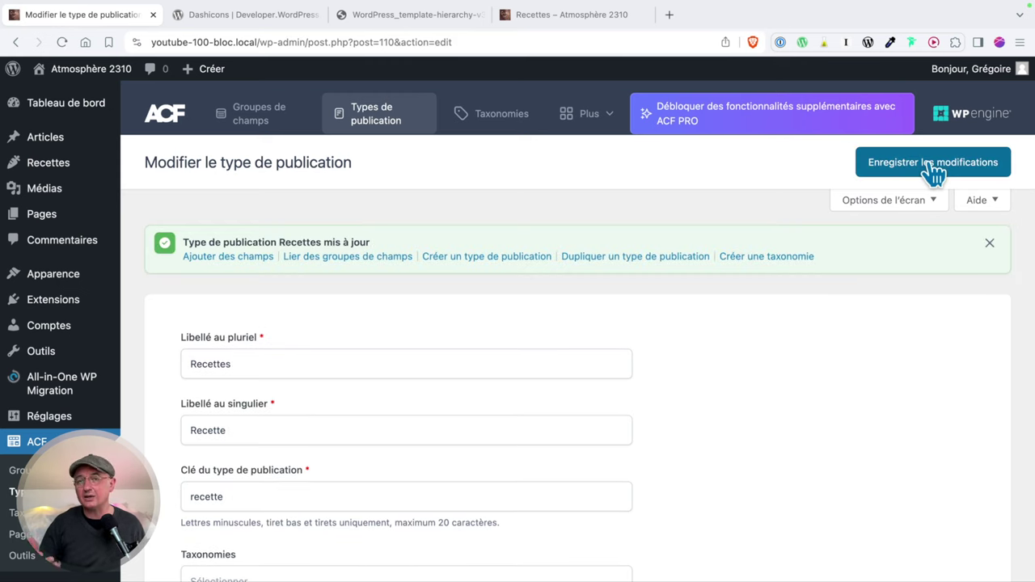
- Open the ACF field group "Données de la recette" to examine its fields
click(24, 469)
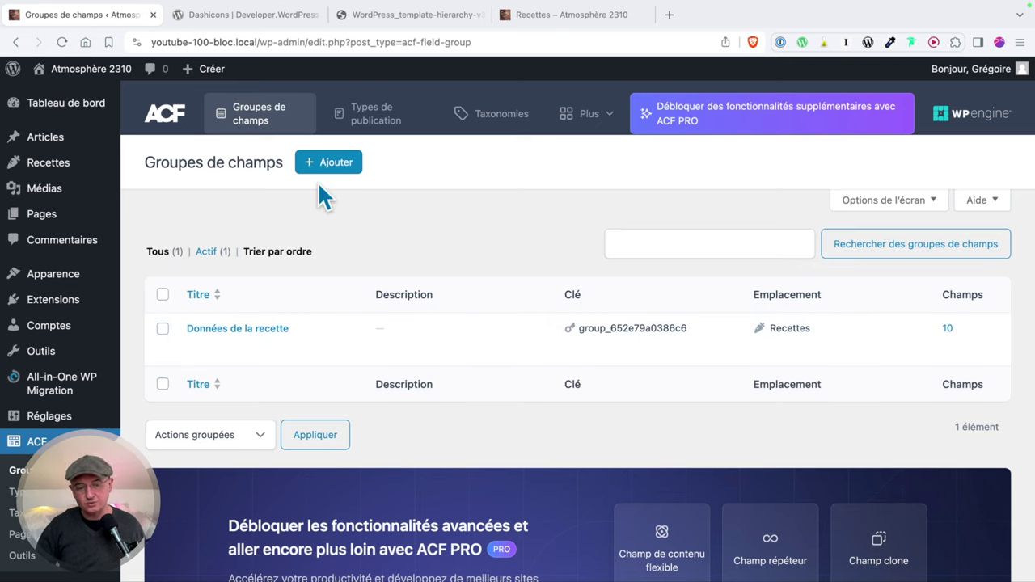
mouse_move(81, 351)
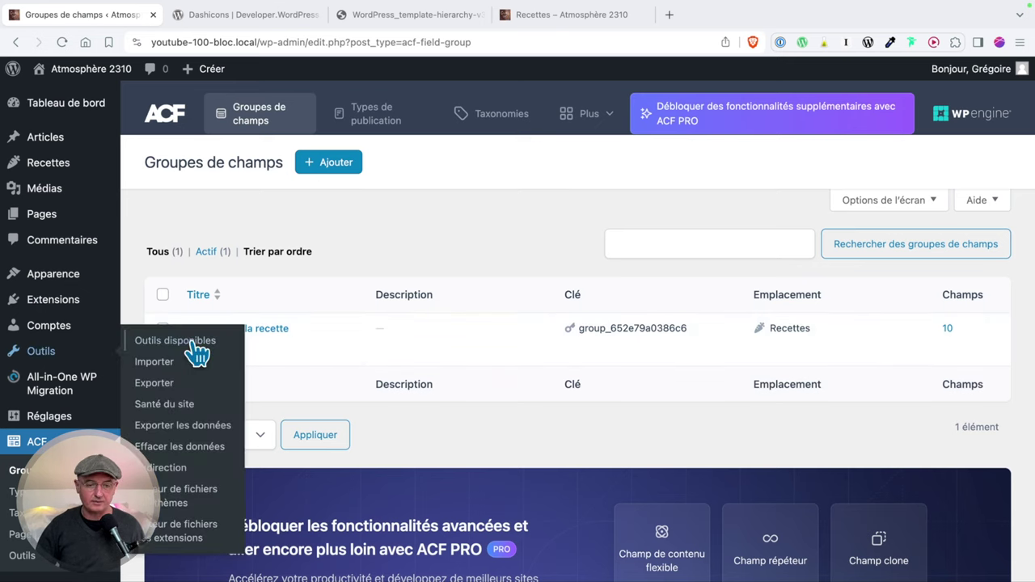
click(249, 329)
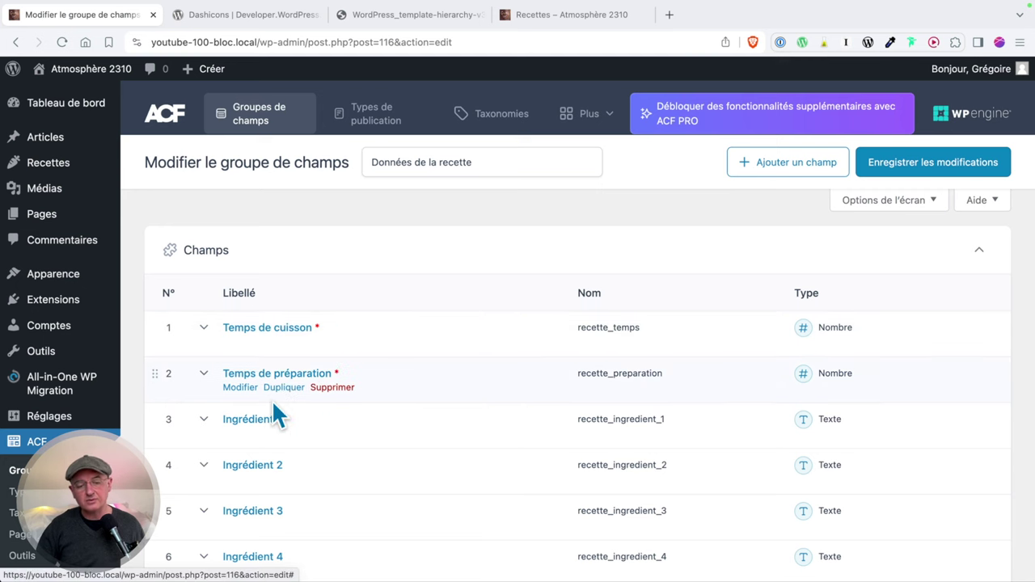
- Open the Concorde recipe for editing from the site's Recettes archive and examine its Données de la recette fields
click(562, 18)
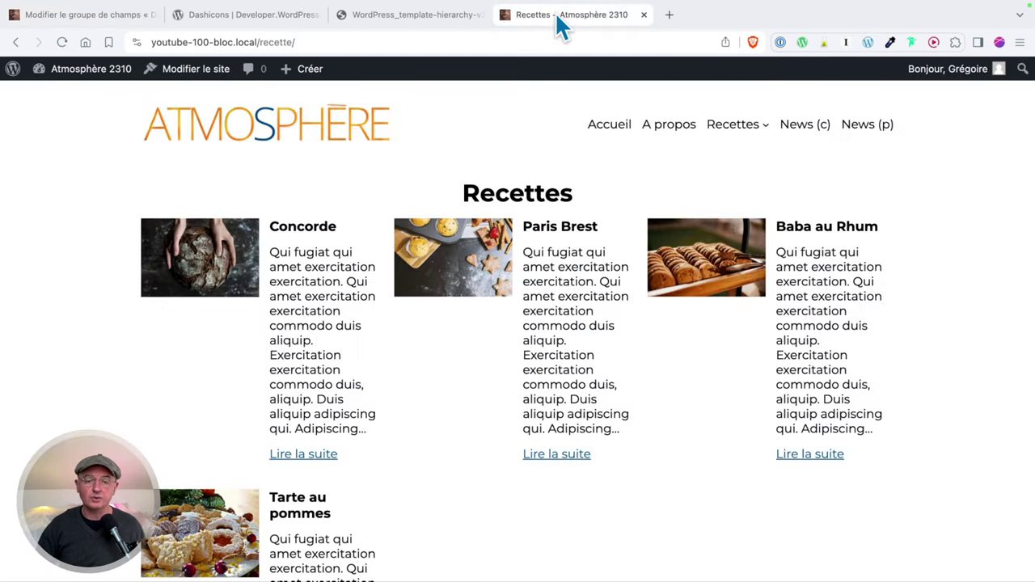
click(303, 455)
click(395, 72)
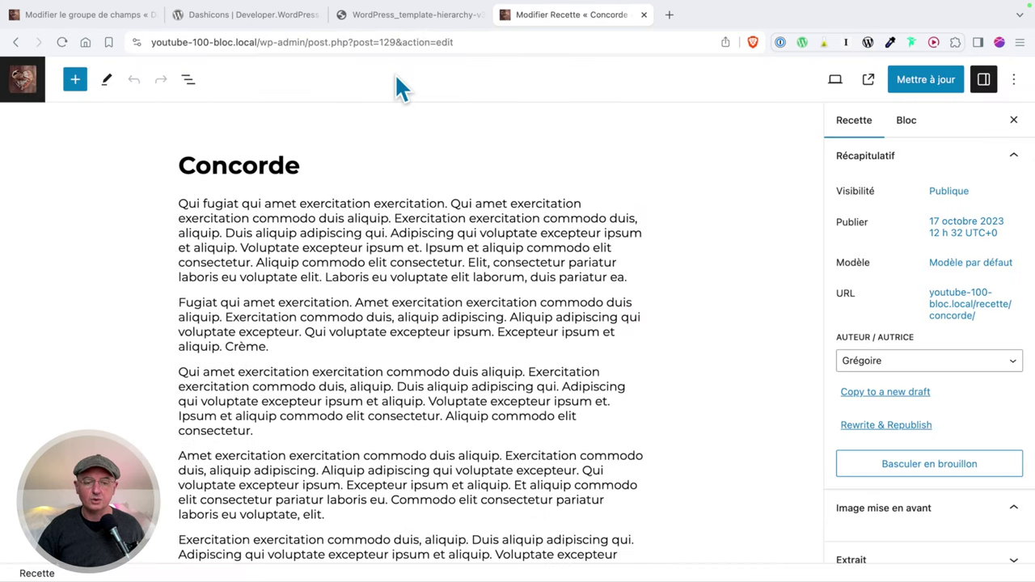
scroll(538, 273, down, 3)
scroll(538, 271, down, 6)
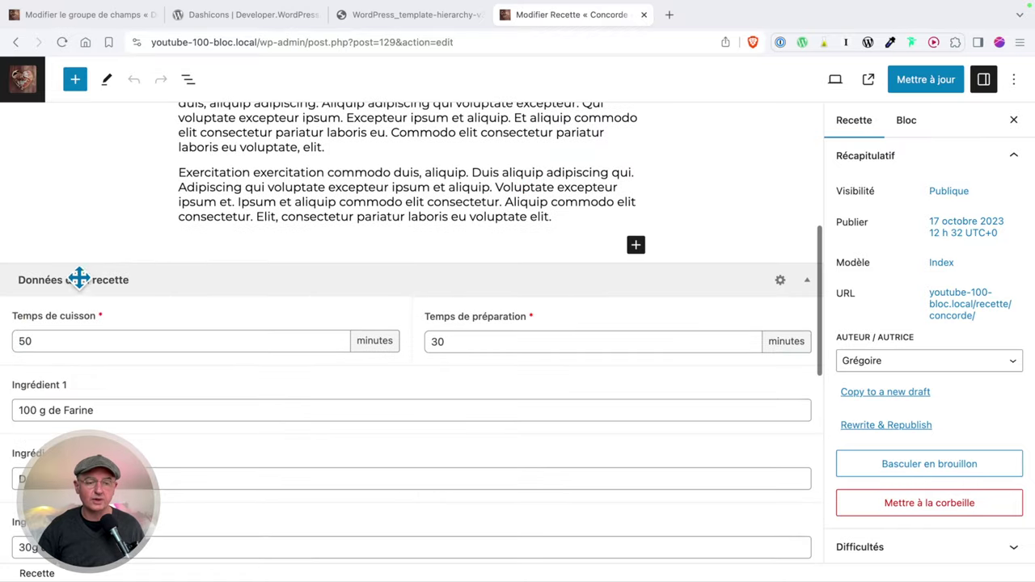